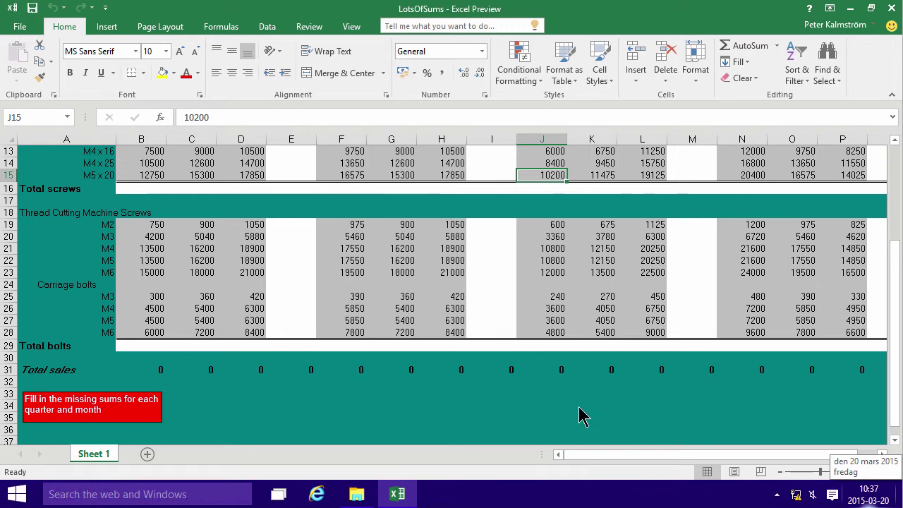
# Step: Browse the LotsOfSums sheet to locate the empty Q1 and total cells
pyautogui.click(579, 407)
pyautogui.moveTo(894, 310); pyautogui.dragTo(880, 133)
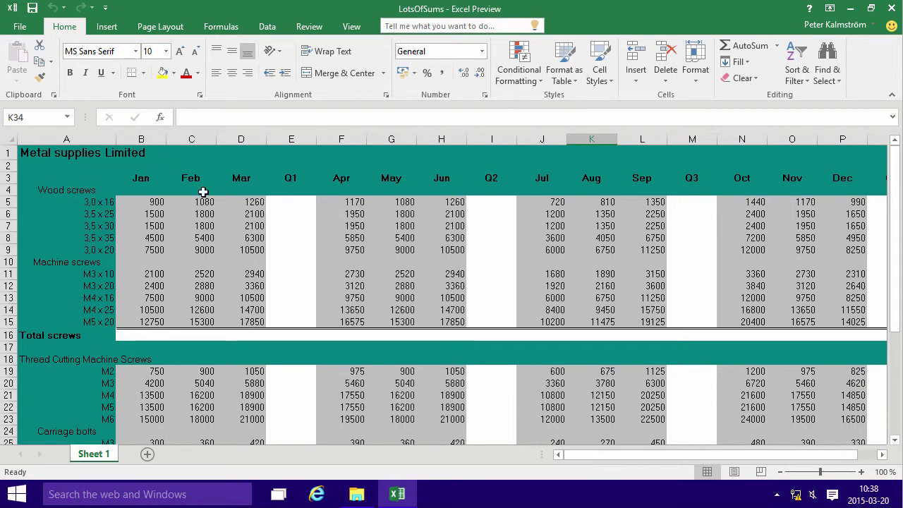
pyautogui.click(285, 219)
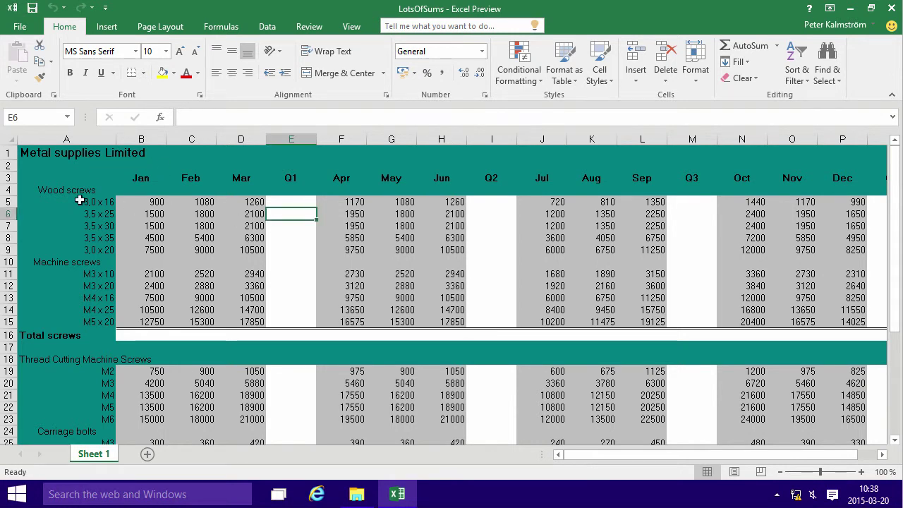
pyautogui.scroll(-3, 97, 225)
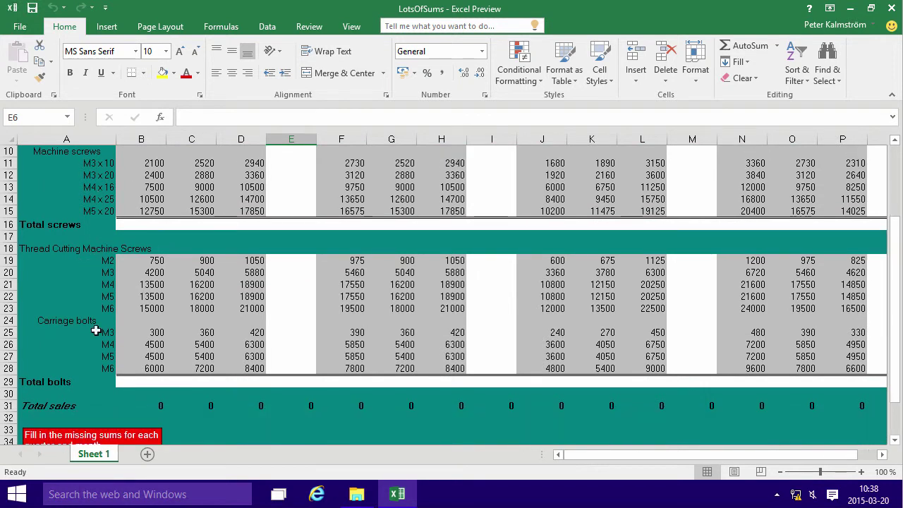
pyautogui.scroll(-1, 97, 324)
pyautogui.scroll(-1, 97, 325)
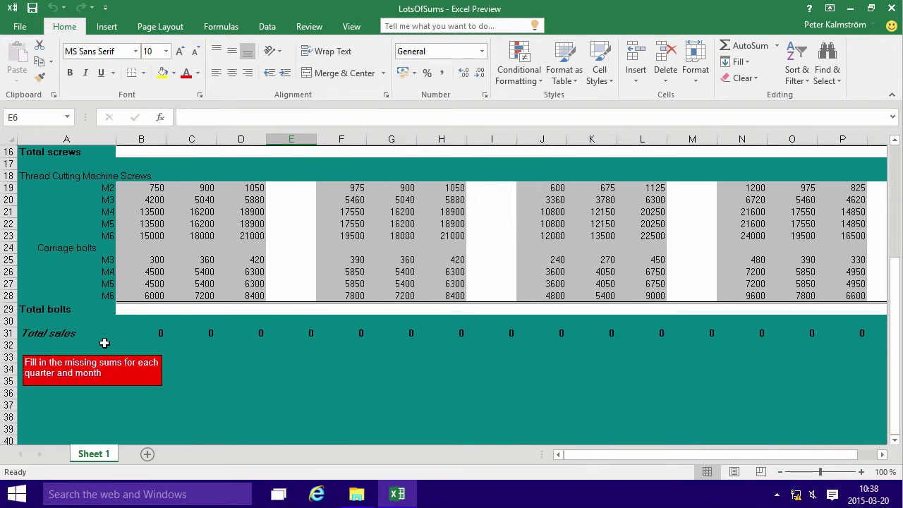
pyautogui.scroll(2, 85, 331)
pyautogui.scroll(-1, 85, 332)
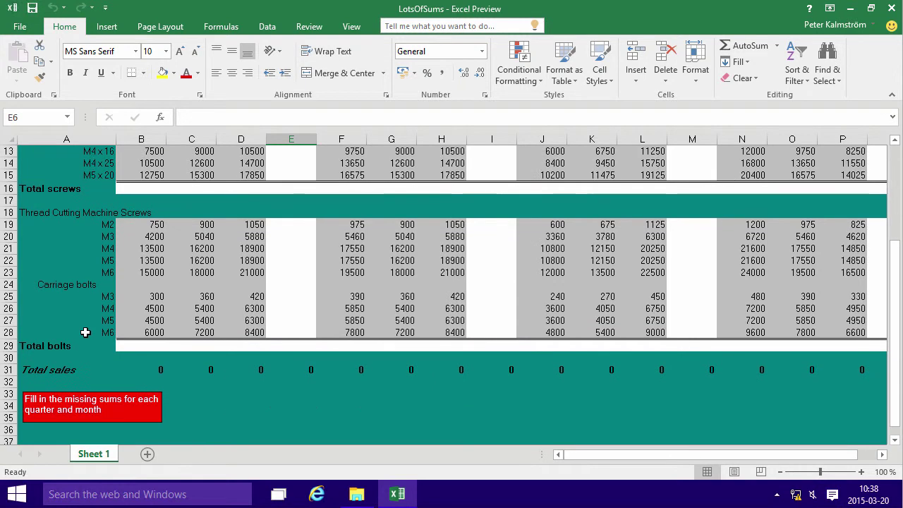
pyautogui.scroll(-1, 85, 332)
pyautogui.scroll(3, 113, 333)
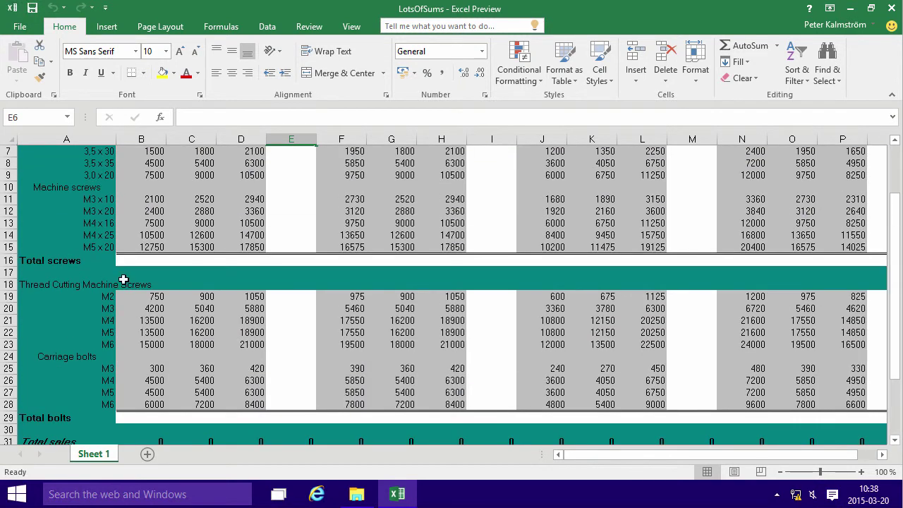
pyautogui.scroll(-3, 200, 333)
# Step: Inspect the empty January and Q1 cells of the Total bolts row
pyautogui.click(137, 310)
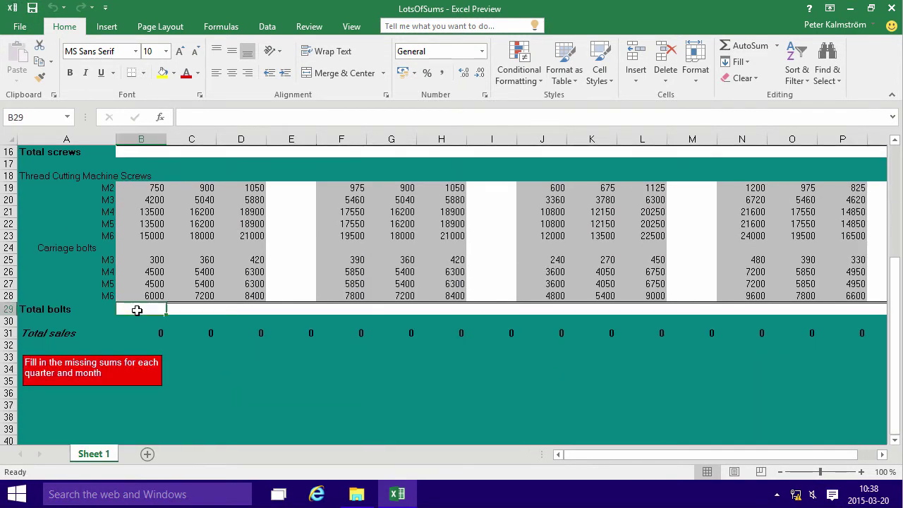
pyautogui.click(222, 309)
pyautogui.click(270, 310)
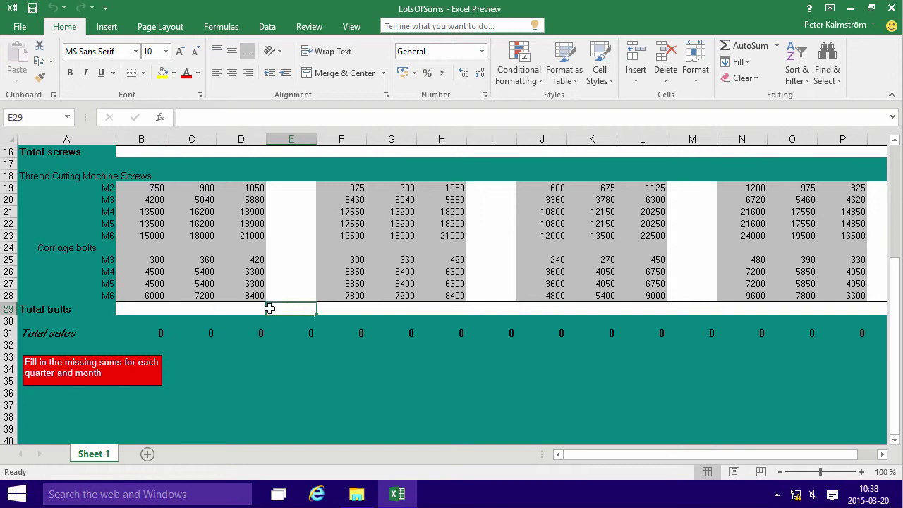
pyautogui.scroll(5, 269, 309)
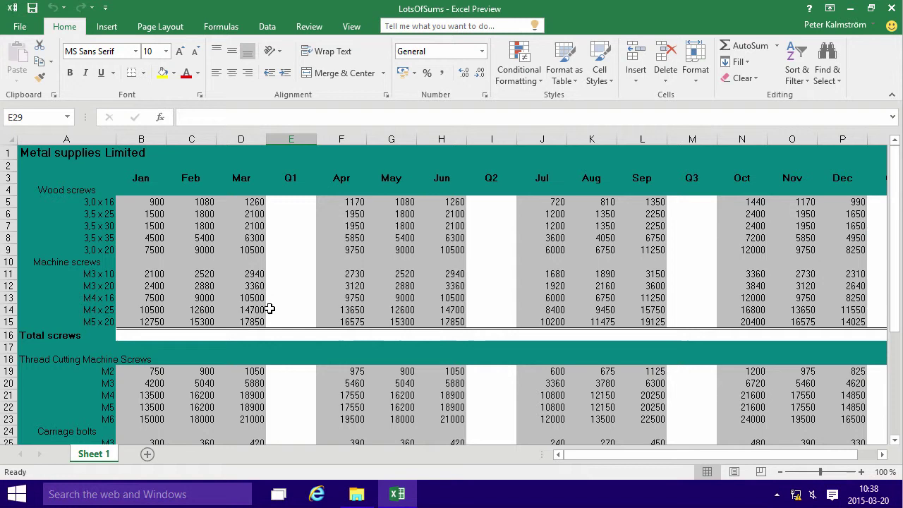
pyautogui.scroll(-4, 269, 309)
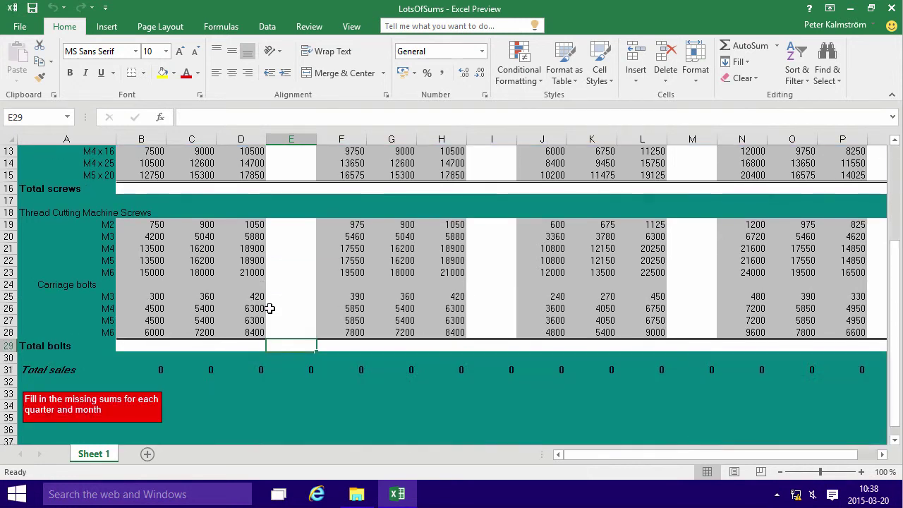
pyautogui.scroll(4, 270, 308)
# Step: AutoSum B5:B15 into B16 for a January screw total of 51150
pyautogui.click(146, 336)
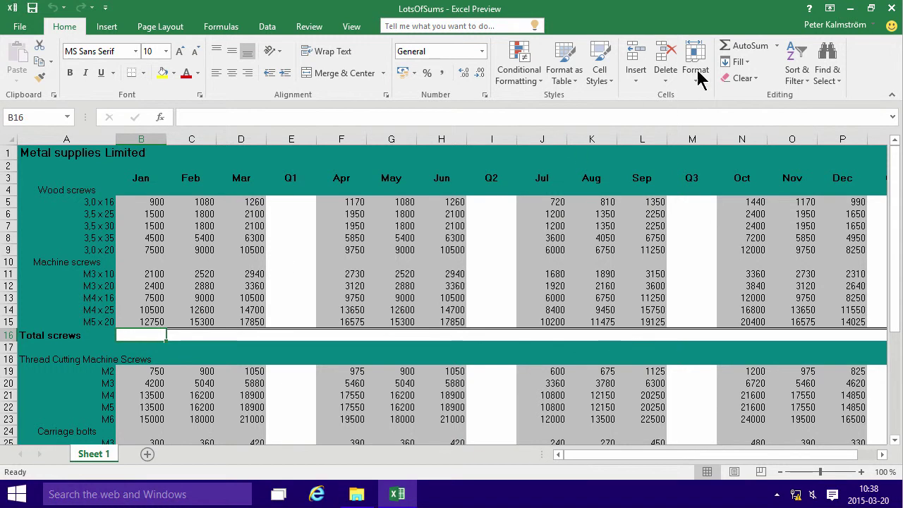
pyautogui.click(761, 51)
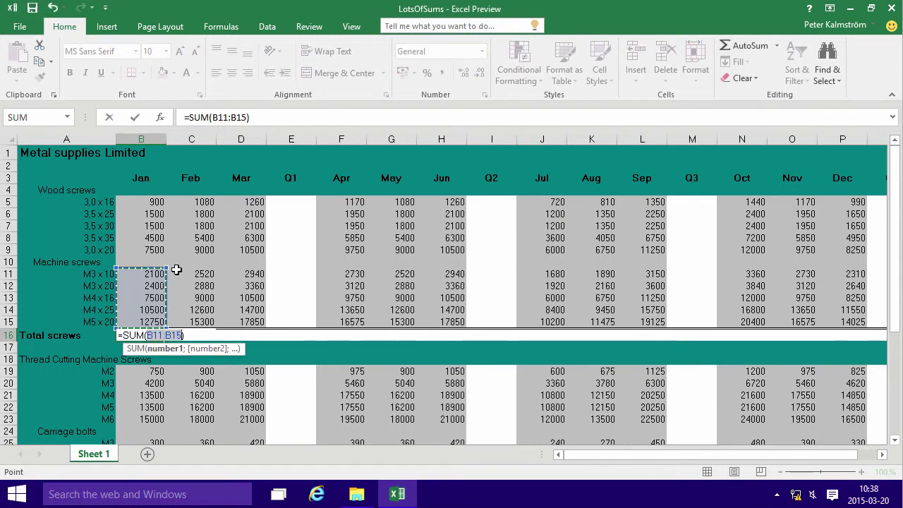
pyautogui.moveTo(147, 204); pyautogui.dragTo(142, 322)
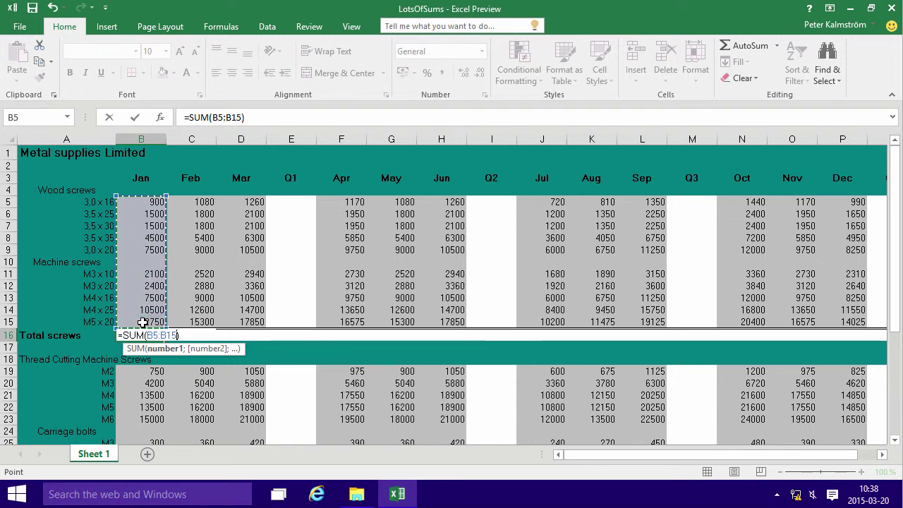
pyautogui.press('Return')
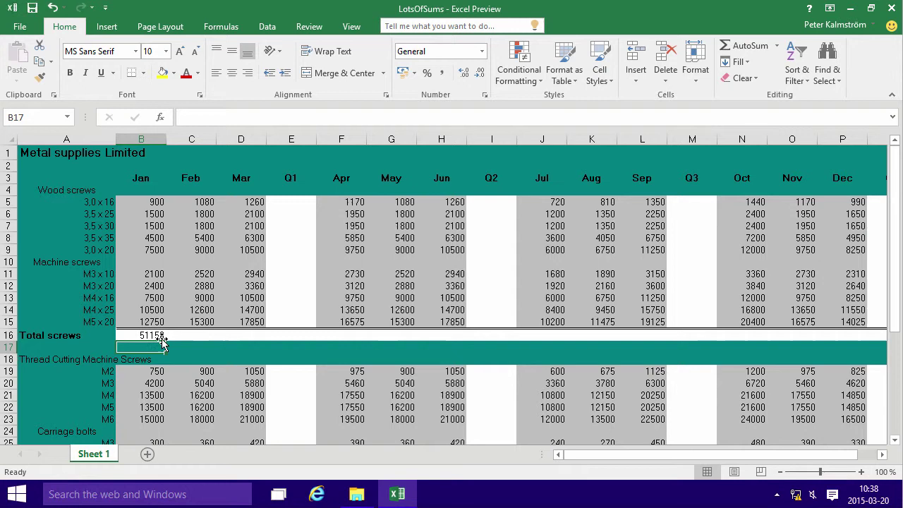
# Step: Copy the January screw total formula into February and March
pyautogui.click(165, 336)
pyautogui.click(197, 337)
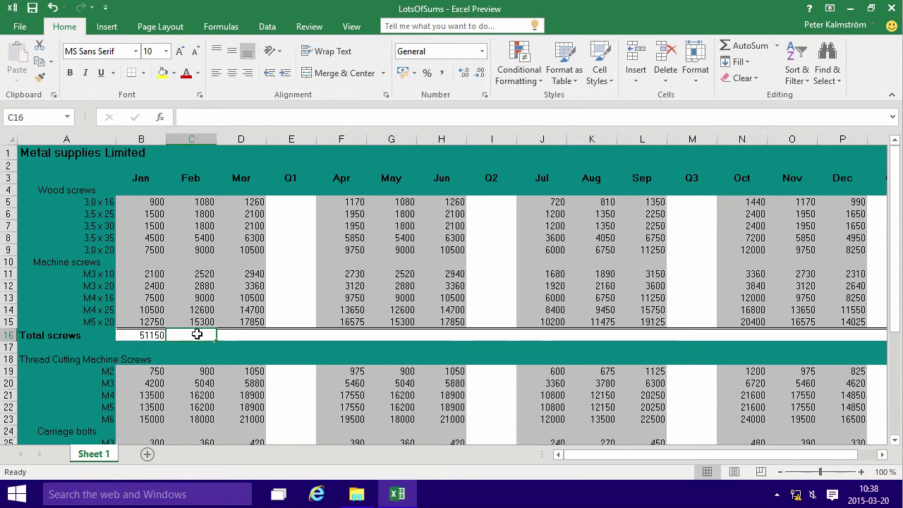
pyautogui.click(250, 334)
pyautogui.click(287, 334)
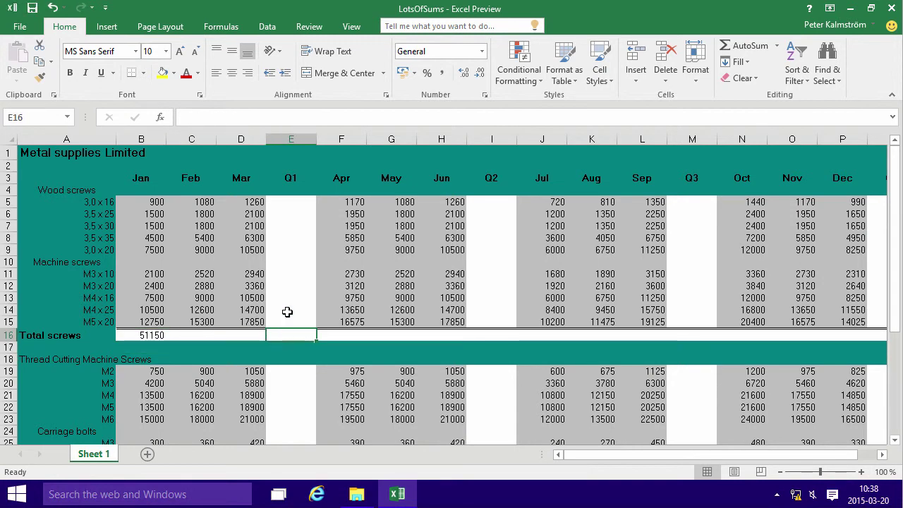
pyautogui.click(285, 204)
pyautogui.click(154, 337)
pyautogui.moveTo(166, 340); pyautogui.dragTo(267, 341)
# Step: Verify the copied totals and extend the formula across row 16 through Q4
pyautogui.click(208, 336)
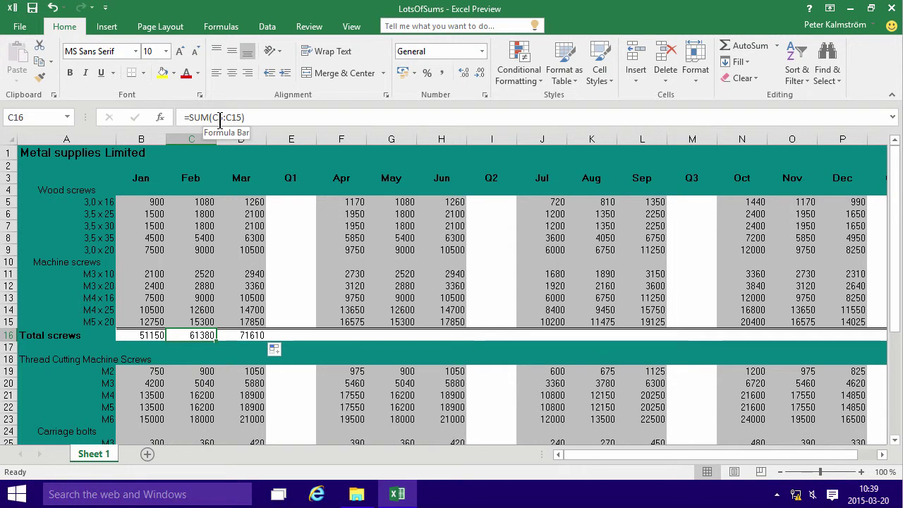
pyautogui.click(150, 334)
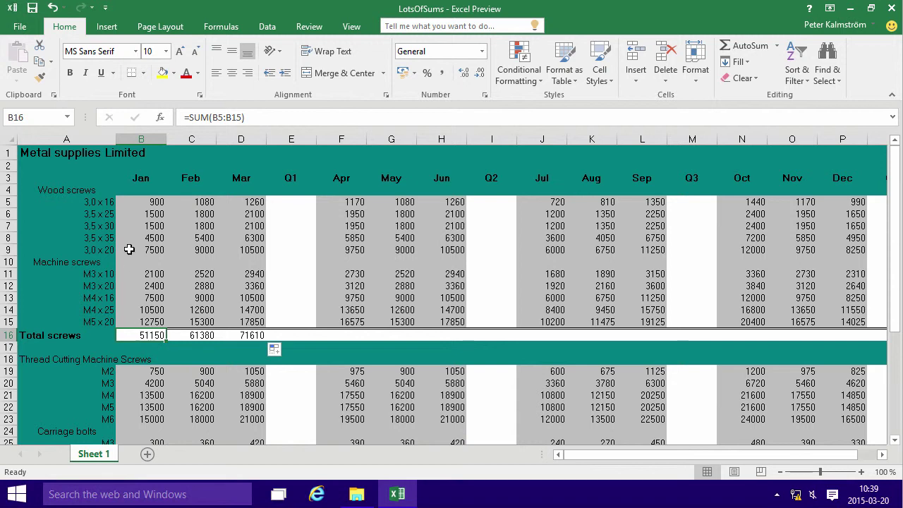
pyautogui.click(203, 340)
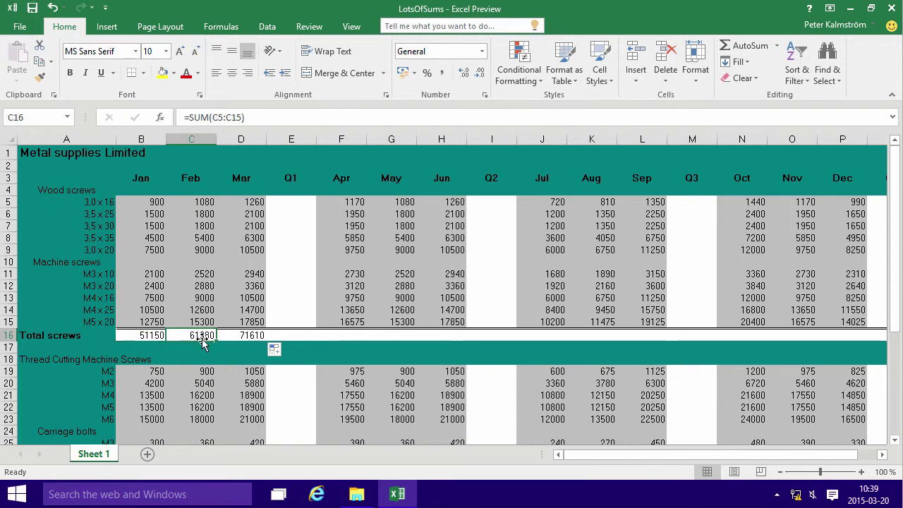
pyautogui.click(249, 338)
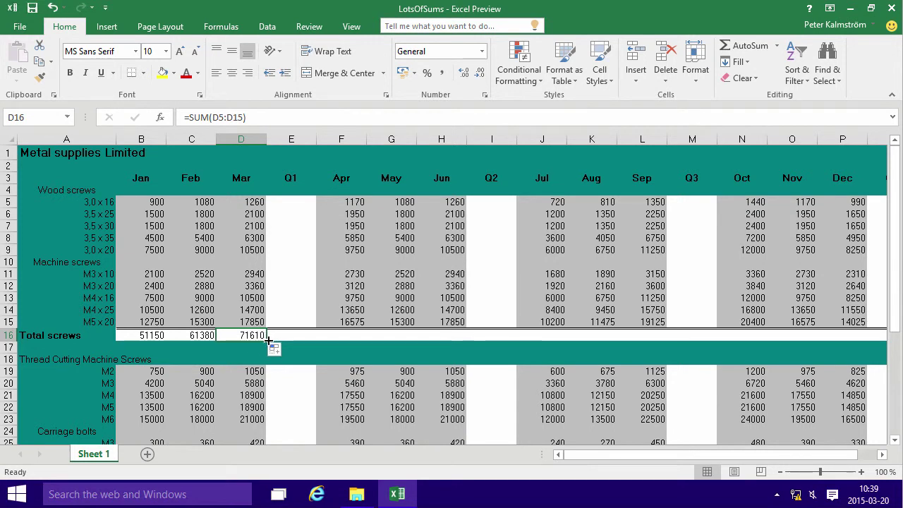
pyautogui.moveTo(265, 342); pyautogui.dragTo(801, 345)
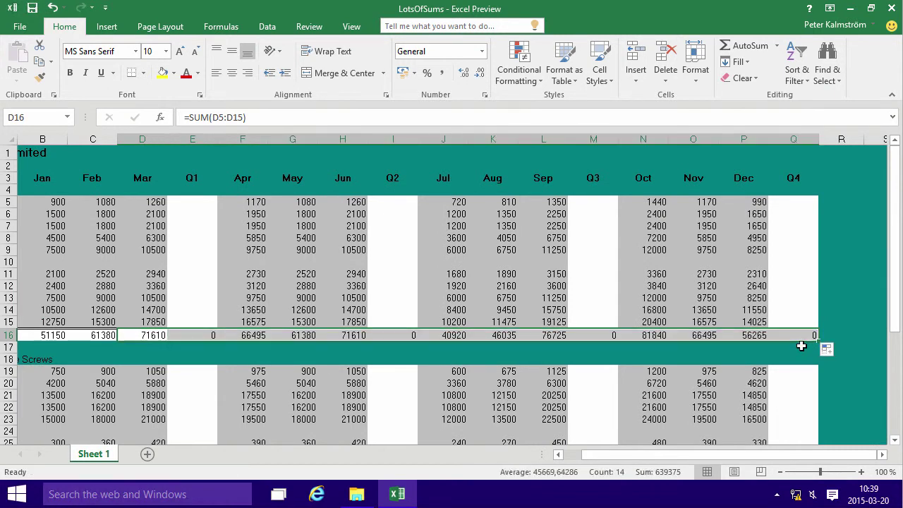
# Step: Sum January–March into E5 (3240) and copy the Q1 sum down to row 15
pyautogui.click(578, 453)
pyautogui.click(287, 206)
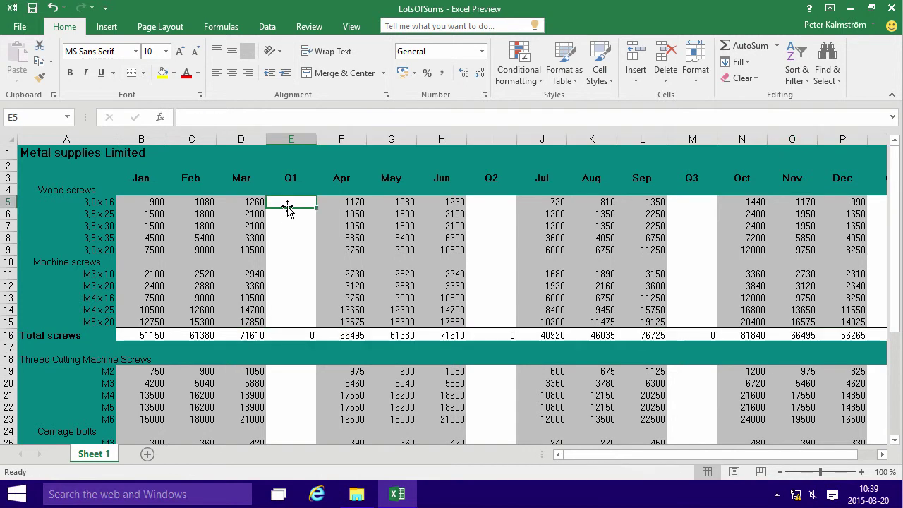
pyautogui.click(733, 47)
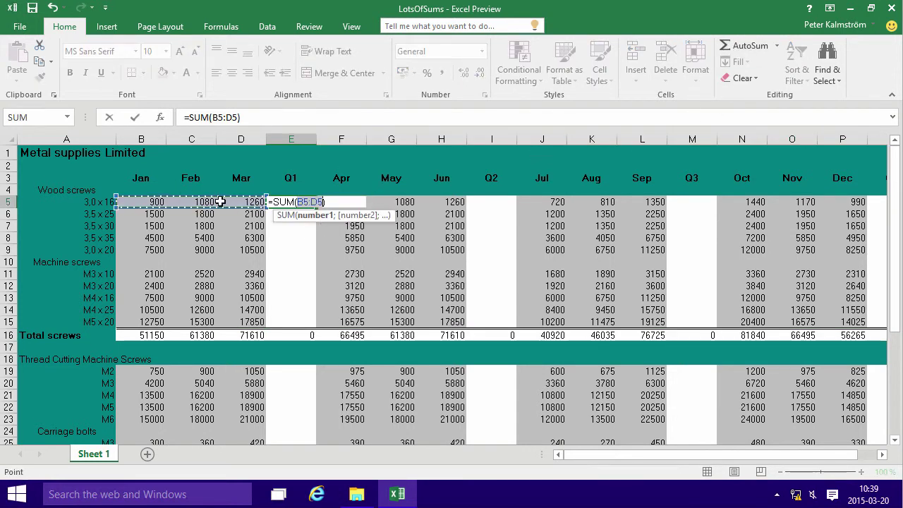
pyautogui.hotkey('ctrl', 'Return')
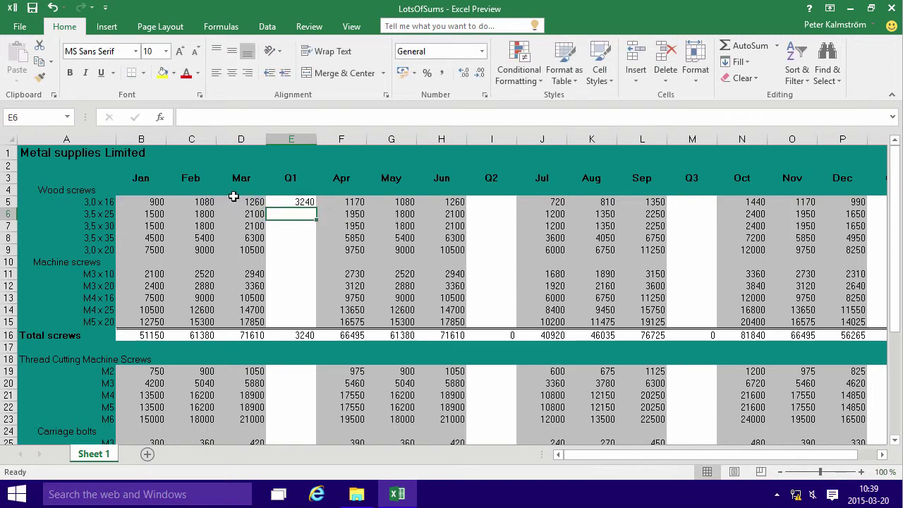
pyautogui.moveTo(316, 209); pyautogui.dragTo(306, 326)
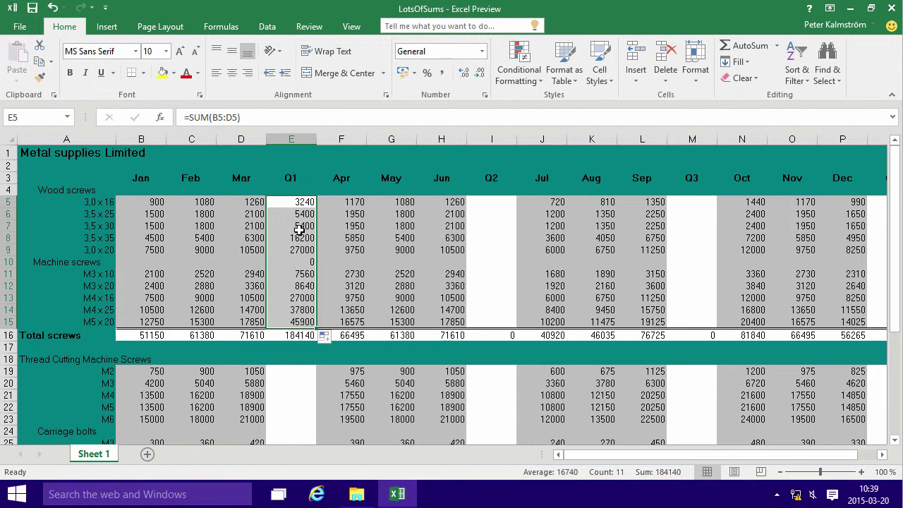
# Step: Check the Q1 formulas in E5–E9 and delete the stray sum in E10
pyautogui.click(298, 207)
pyautogui.click(298, 226)
pyautogui.click(298, 238)
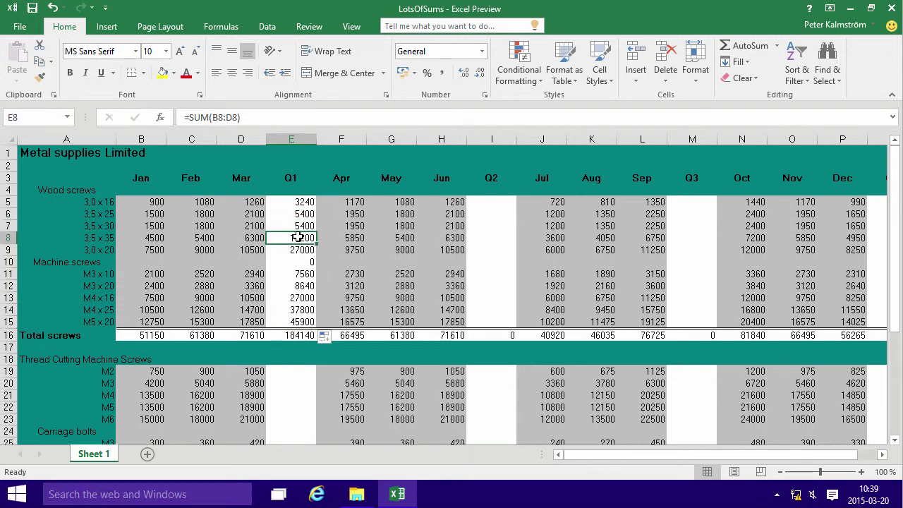
pyautogui.click(296, 251)
pyautogui.click(307, 263)
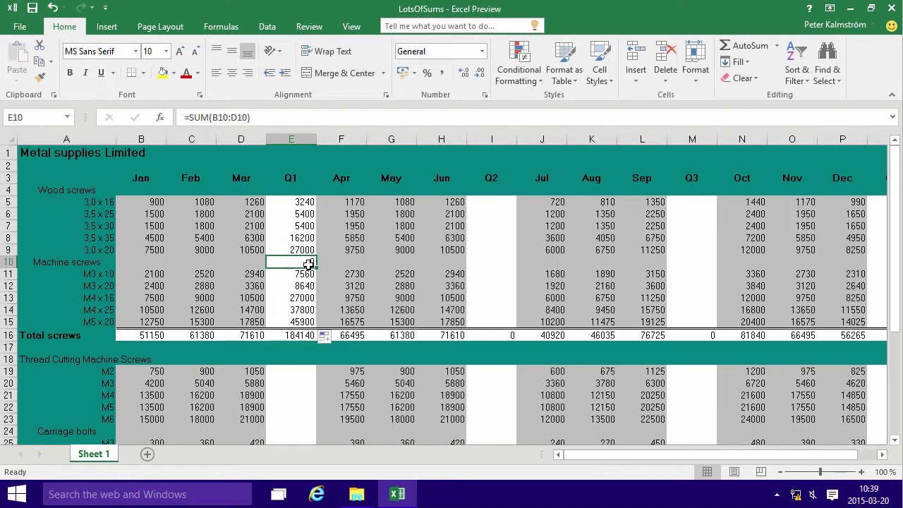
pyautogui.press('Delete')
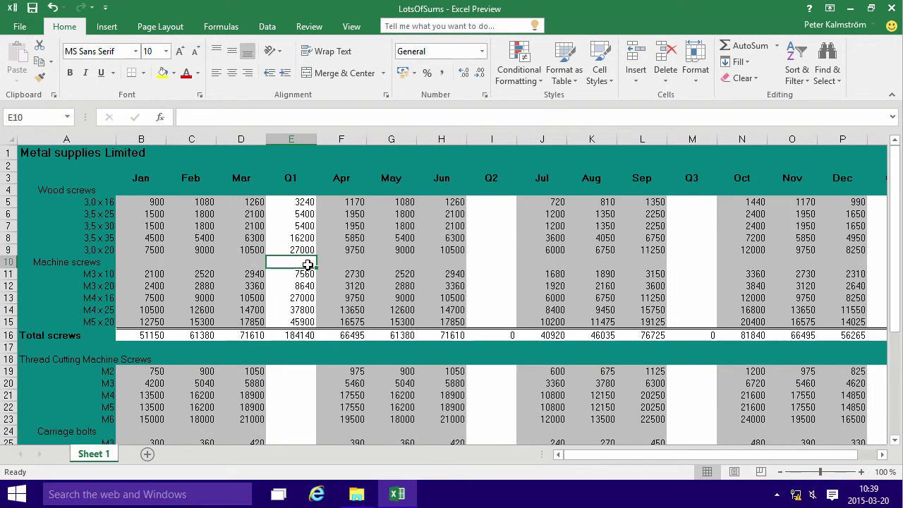
# Step: AutoSum F5:I15 for Q2 screw sums (Total 199485), then check I5–I9
pyautogui.moveTo(349, 203); pyautogui.dragTo(484, 320)
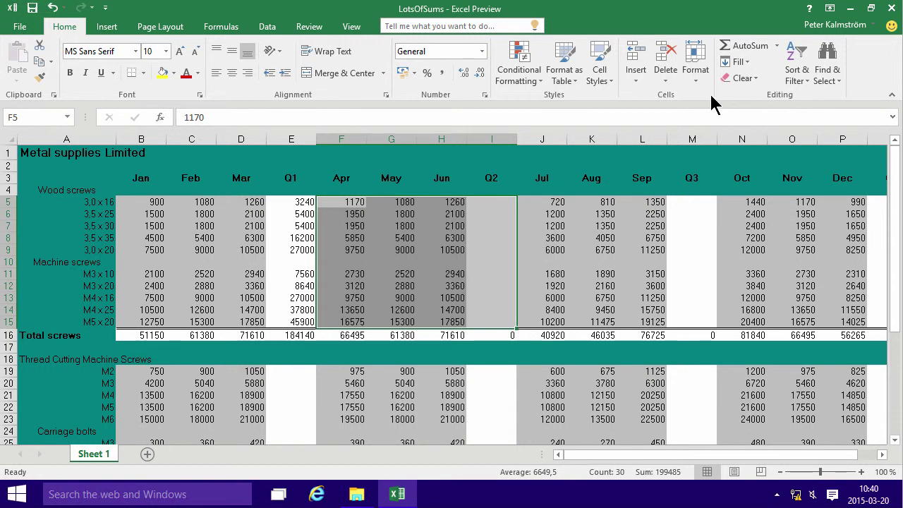
pyautogui.click(748, 48)
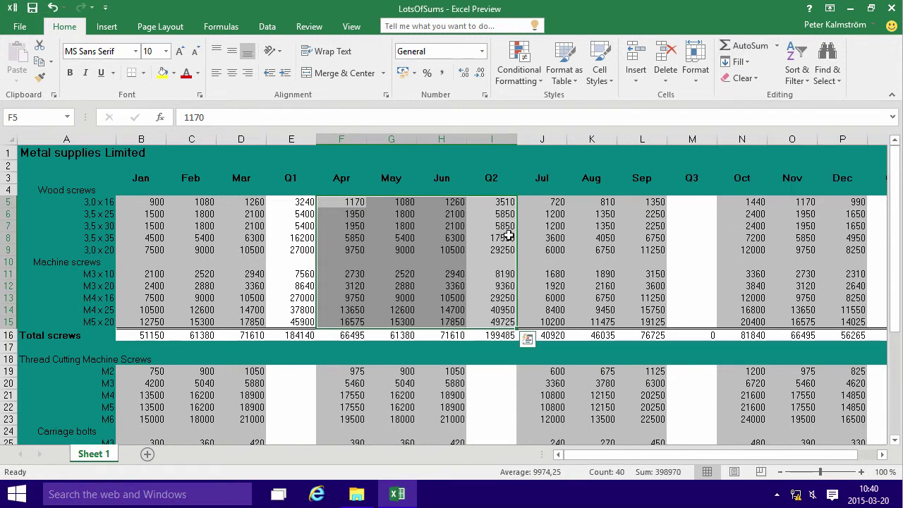
pyautogui.click(499, 203)
pyautogui.click(502, 214)
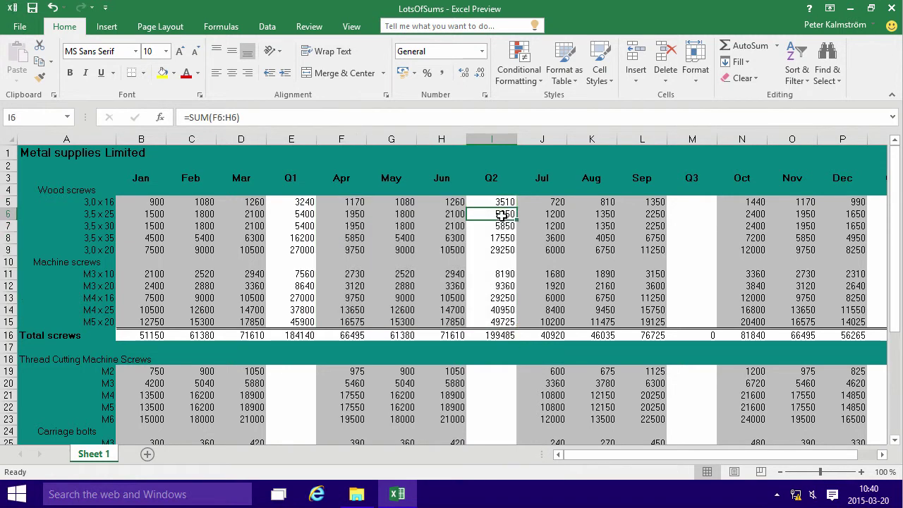
pyautogui.click(504, 227)
pyautogui.click(504, 239)
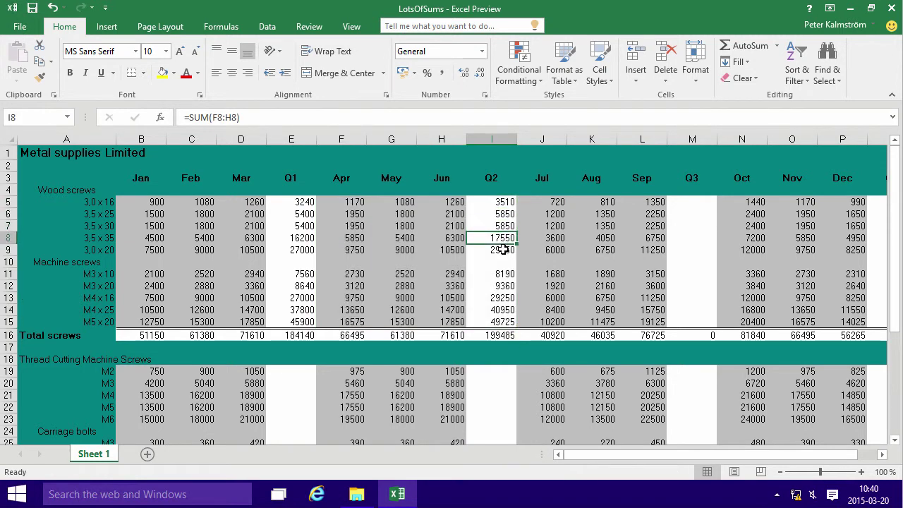
pyautogui.click(503, 249)
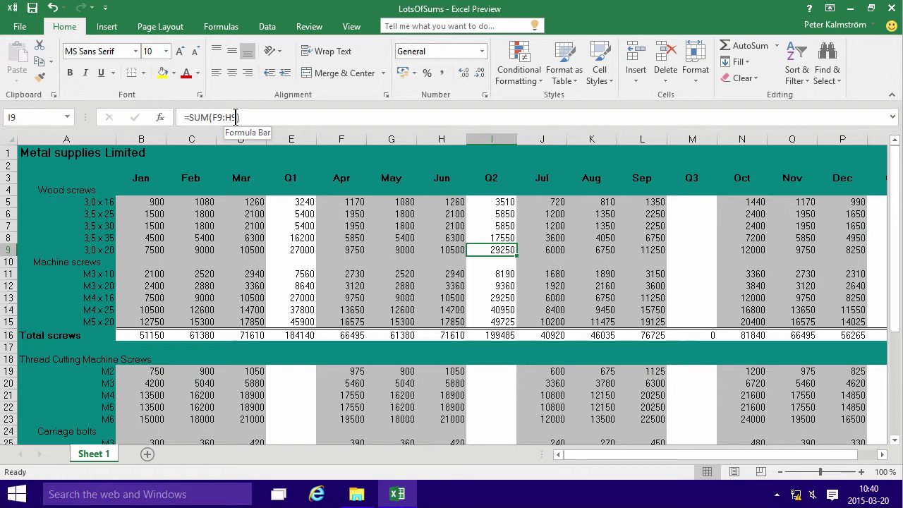
# Step: AutoSum J5:M15 and N5:Q15, giving Q3 and Q4 screw totals of 163680 and 204600
pyautogui.click(675, 202)
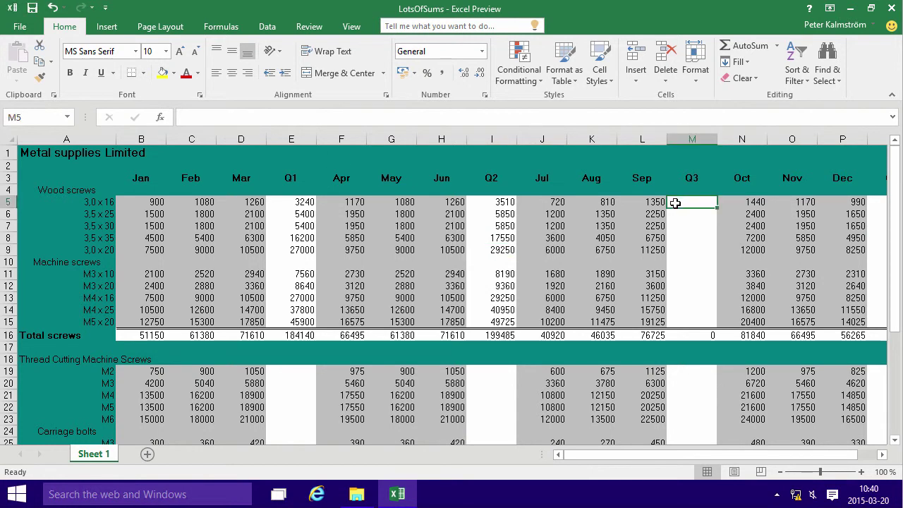
pyautogui.moveTo(558, 202); pyautogui.dragTo(682, 317)
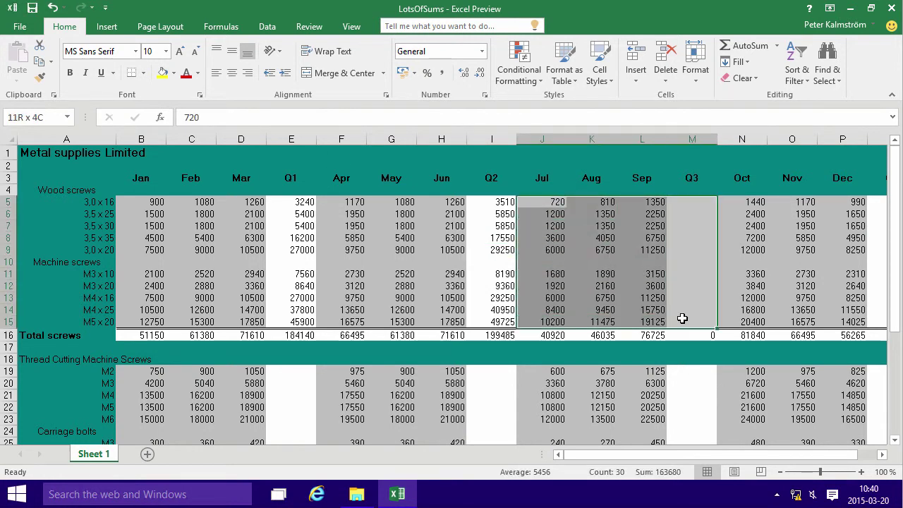
pyautogui.click(744, 48)
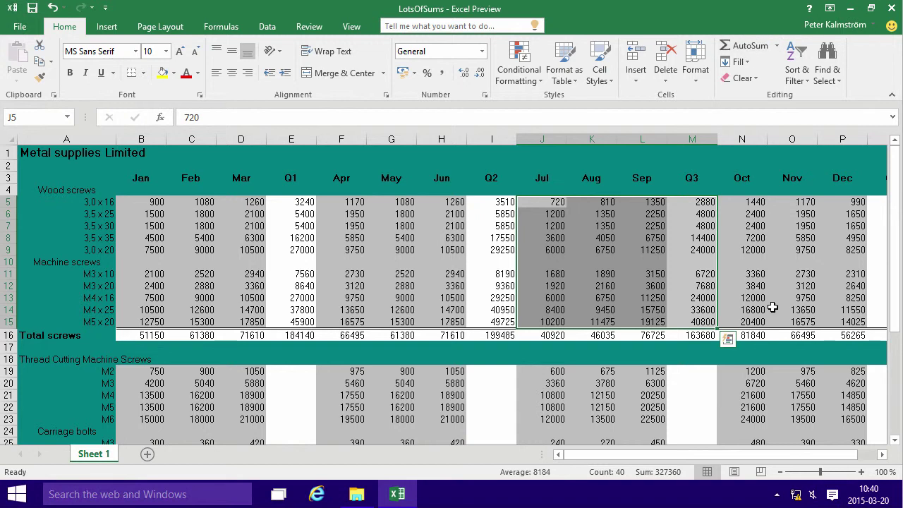
pyautogui.moveTo(752, 202); pyautogui.dragTo(872, 328)
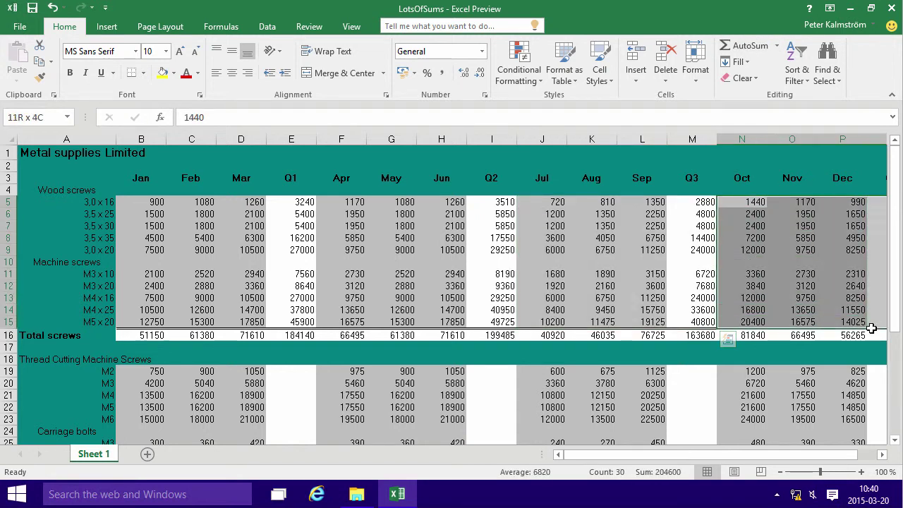
pyautogui.click(744, 46)
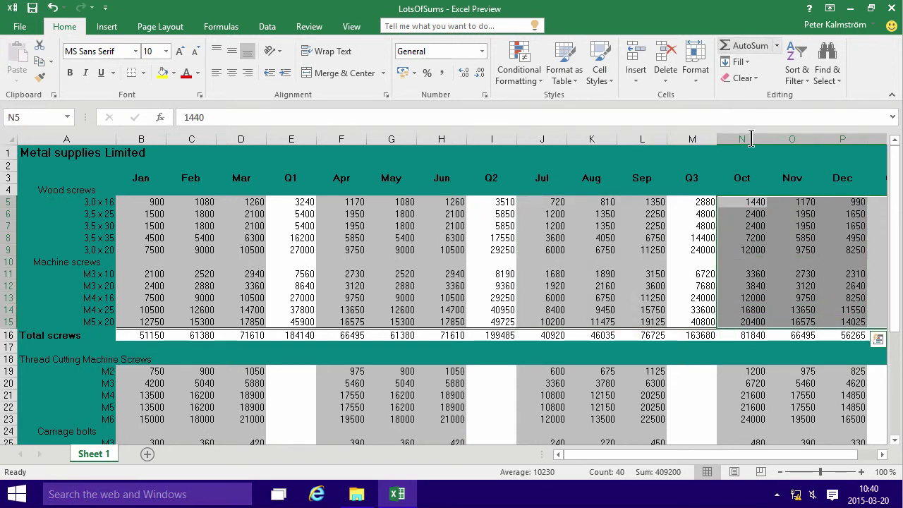
# Step: AutoSum the bolts' January–March block, filling Q1 sums and the Total bolts row
pyautogui.scroll(-1, 778, 203)
pyautogui.click(793, 384)
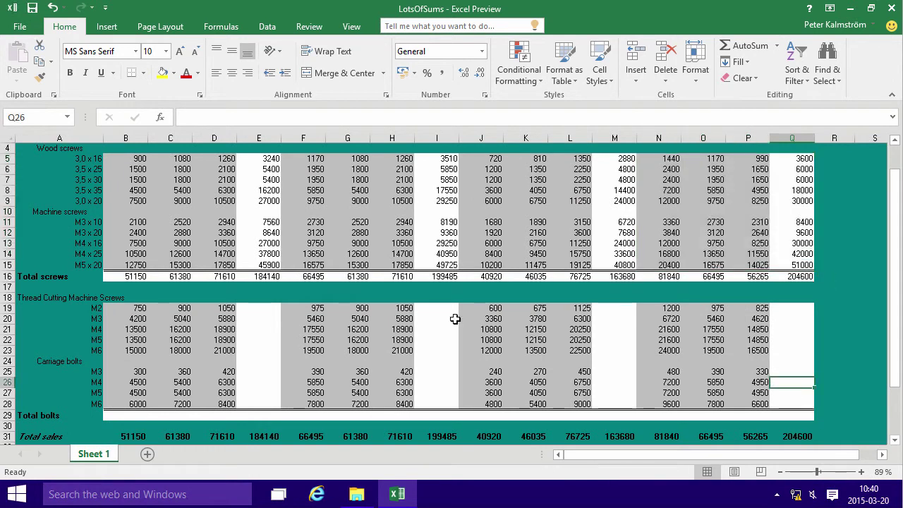
pyautogui.scroll(1, 318, 330)
pyautogui.scroll(-2, 318, 330)
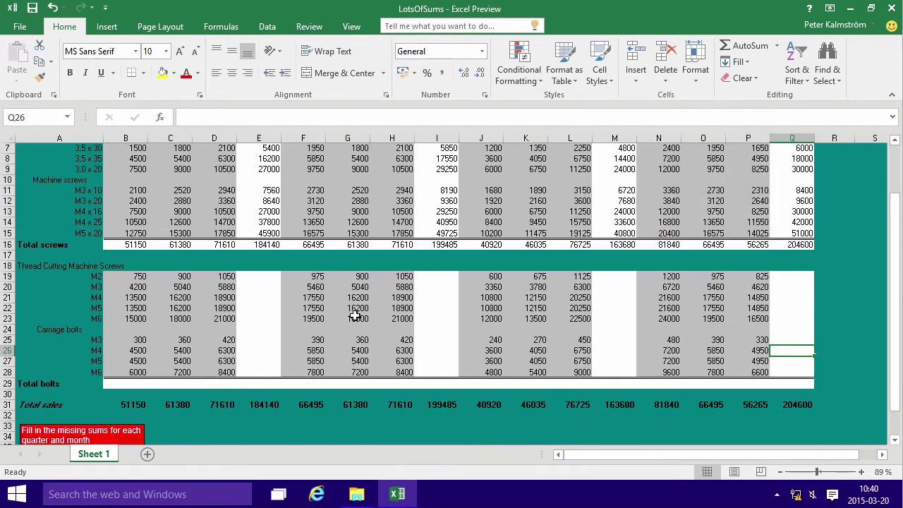
pyautogui.moveTo(144, 278); pyautogui.dragTo(248, 382)
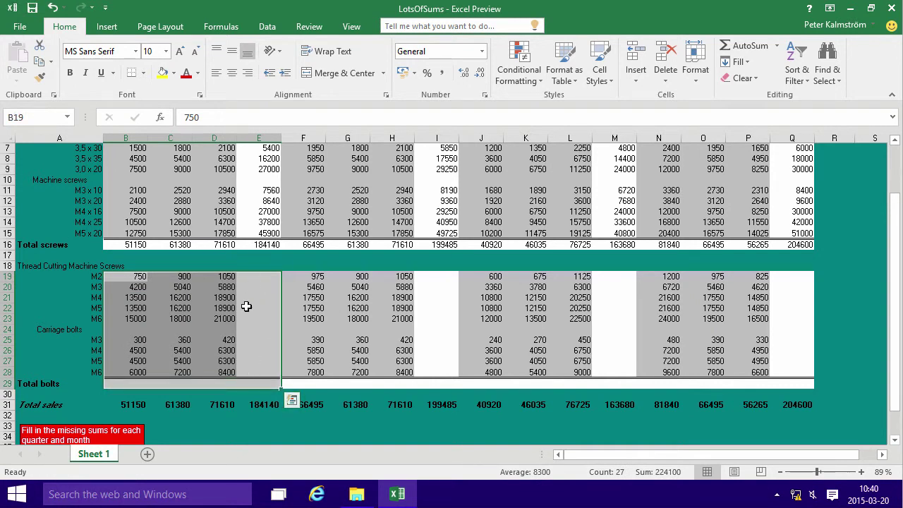
pyautogui.click(258, 288)
pyautogui.moveTo(112, 278); pyautogui.dragTo(250, 383)
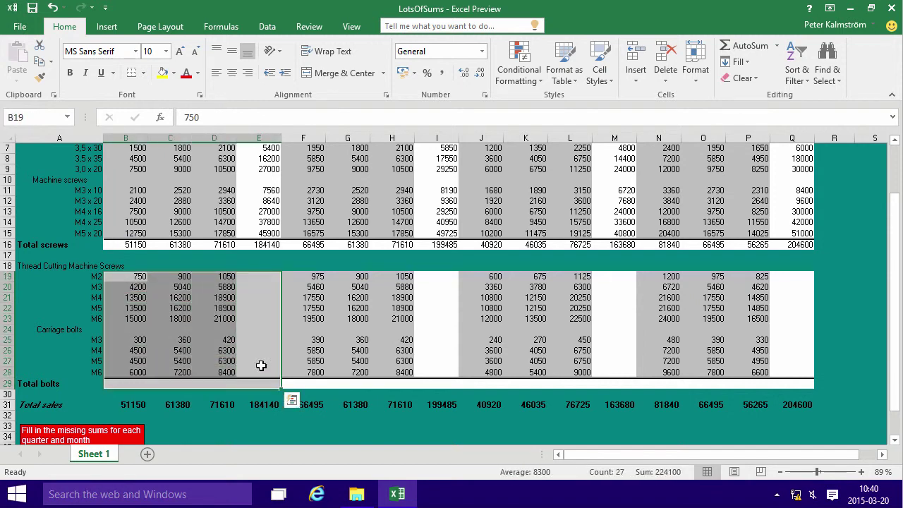
pyautogui.click(742, 45)
# Step: AutoSum the bolts' April–June and July–September blocks, then select the October–December block
pyautogui.moveTo(323, 275); pyautogui.dragTo(443, 385)
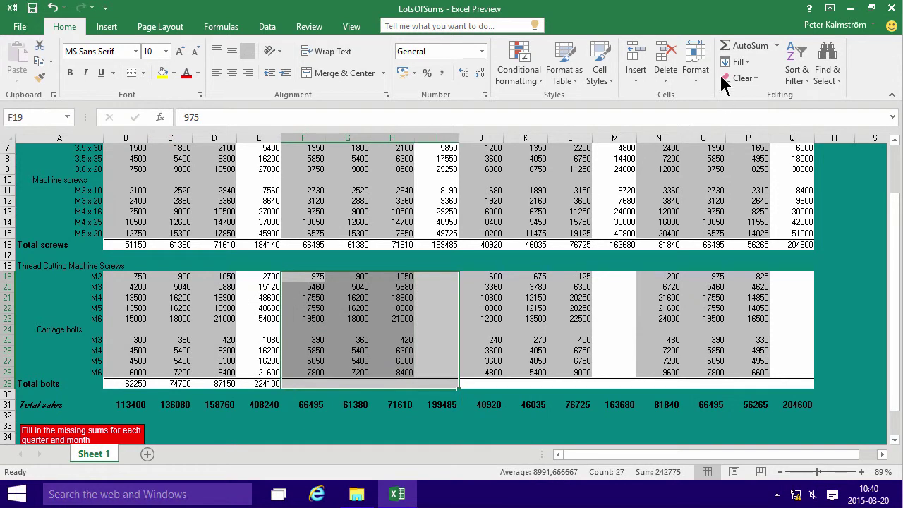
pyautogui.click(739, 47)
pyautogui.moveTo(491, 279); pyautogui.dragTo(610, 389)
pyautogui.click(737, 45)
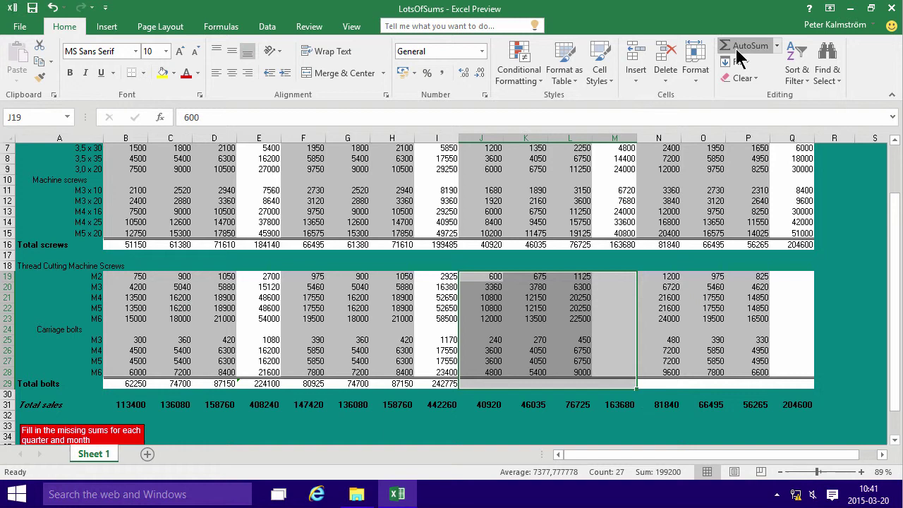
pyautogui.moveTo(683, 275); pyautogui.dragTo(803, 383)
pyautogui.click(744, 46)
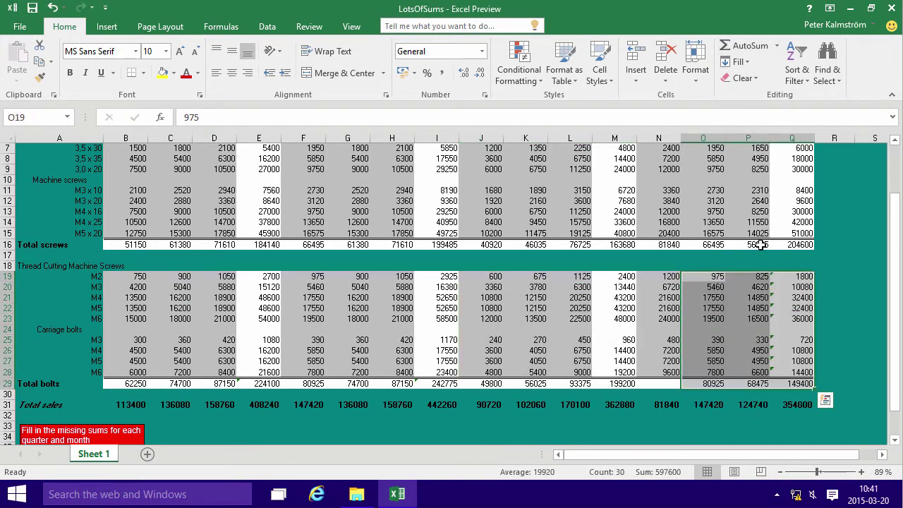
pyautogui.click(727, 299)
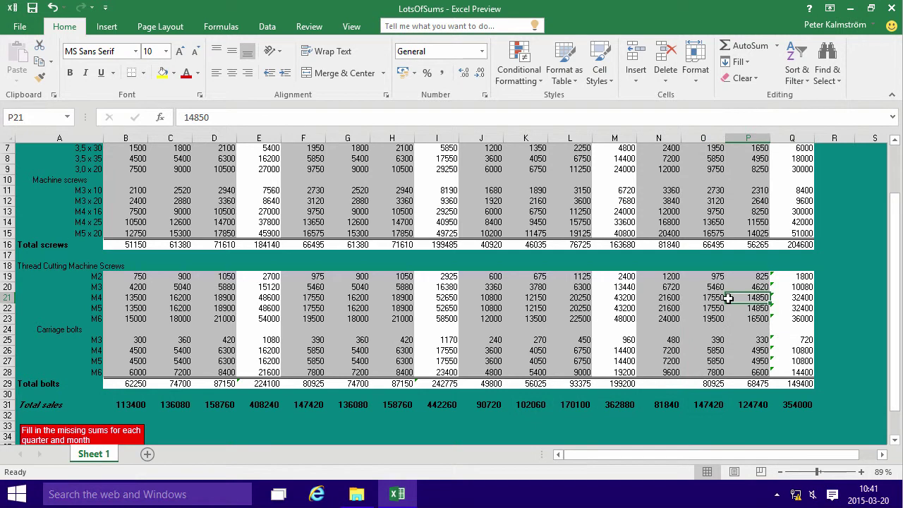
pyautogui.scroll(2, 685, 310)
pyautogui.scroll(-4, 685, 310)
pyautogui.scroll(4, 685, 311)
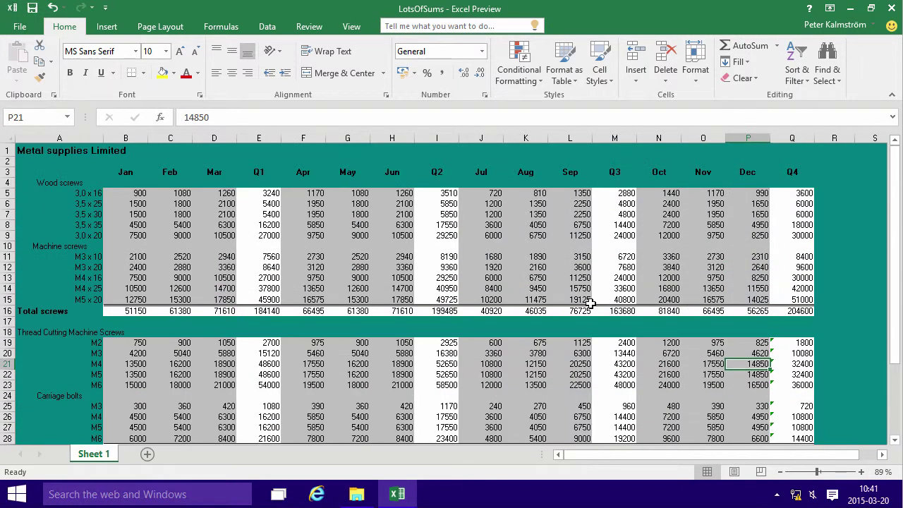
pyautogui.click(430, 256)
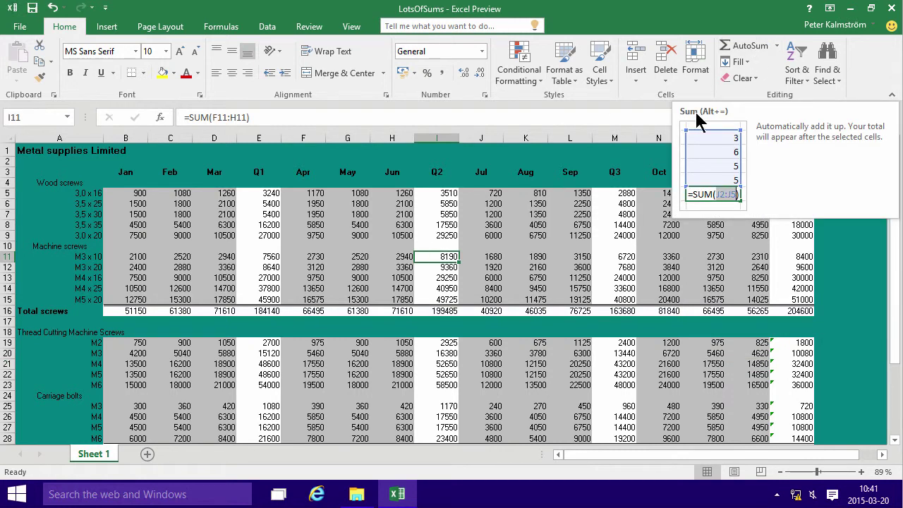
pyautogui.click(578, 207)
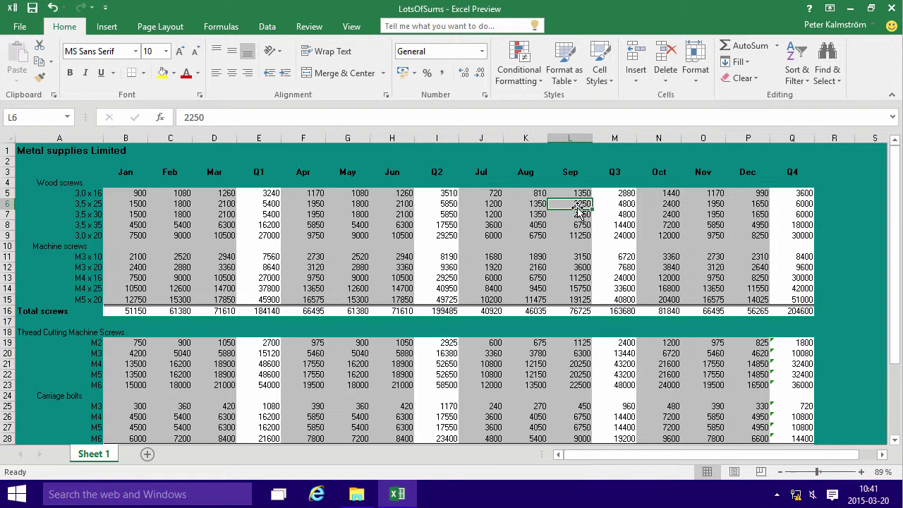